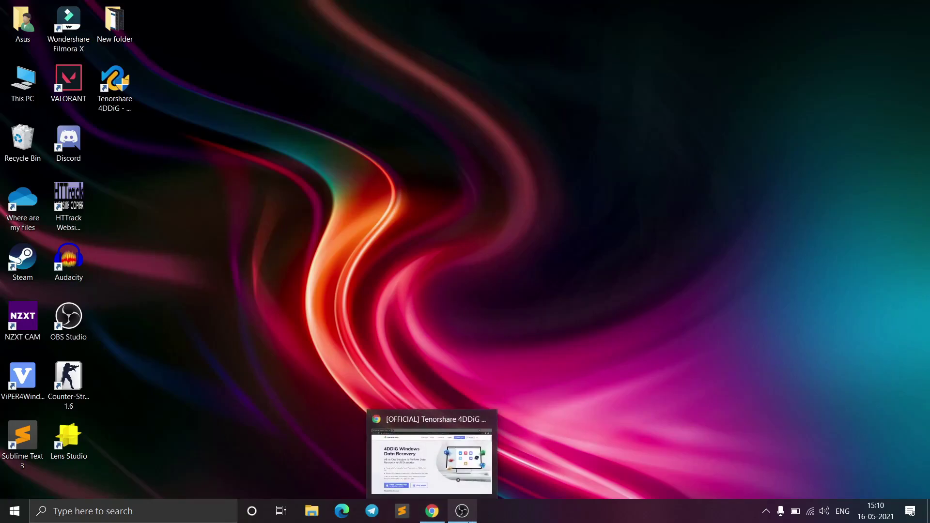
Step: Bring up the 4DDiG Windows Data Recovery page and browse its recovery scenario cards
click(432, 511)
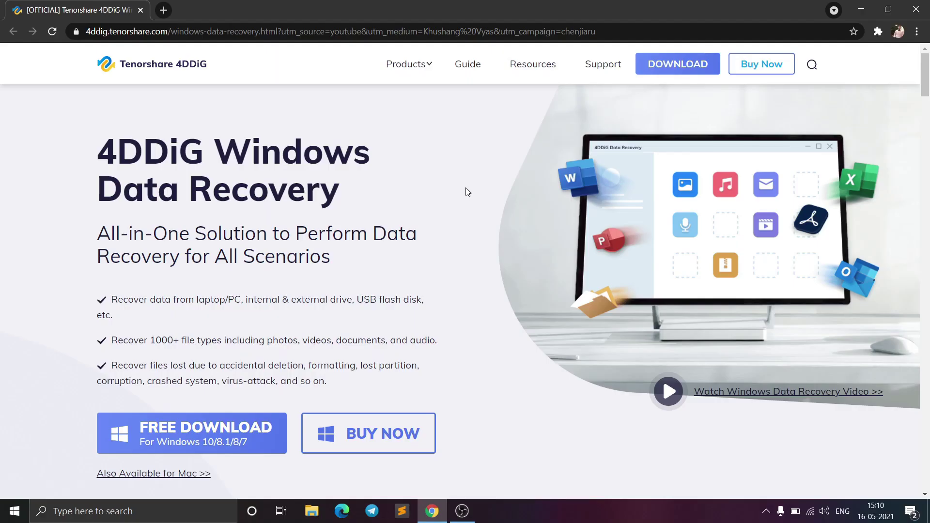
scroll(511, 249, down, 10)
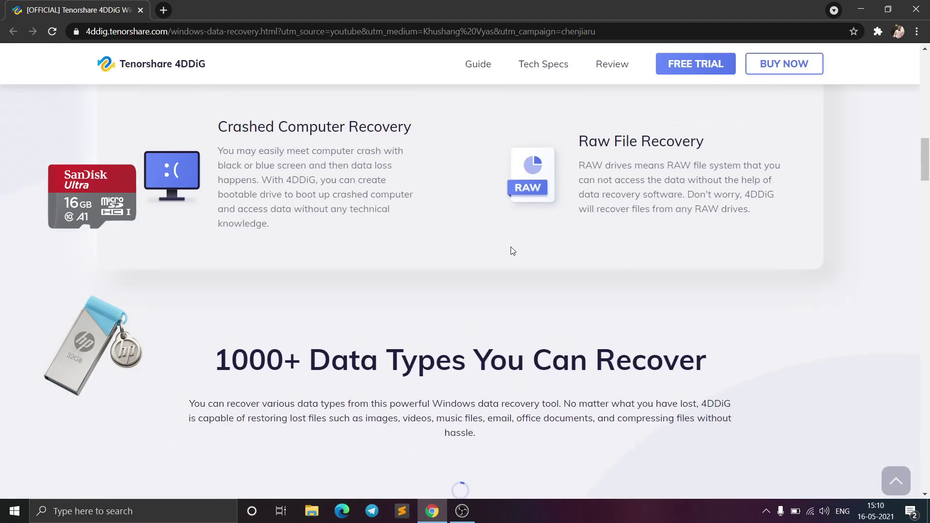
scroll(672, 304, up, 2)
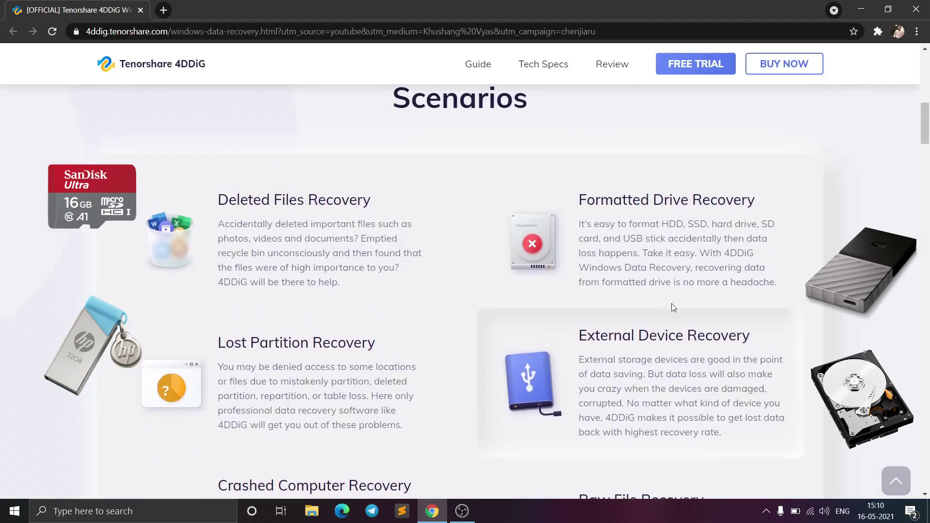
scroll(678, 305, down, 2)
scroll(671, 329, up, 4)
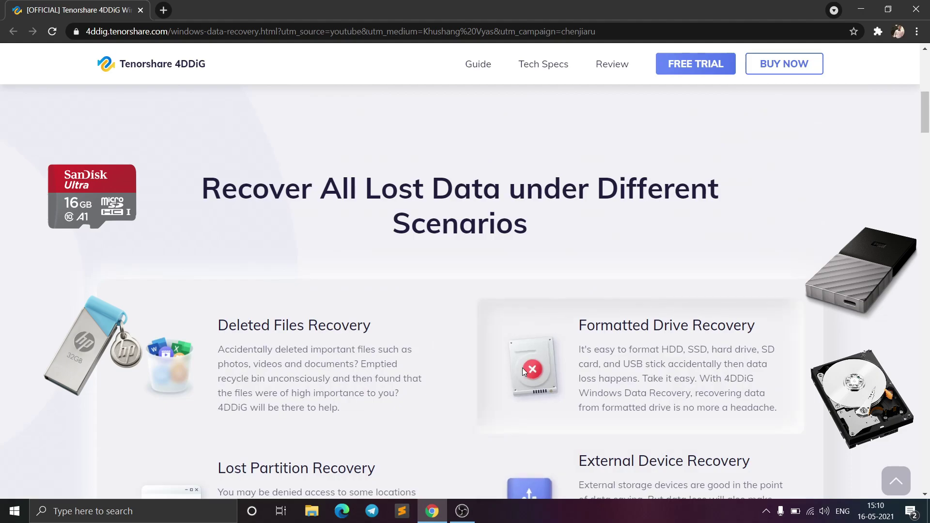
scroll(640, 200, down, 2)
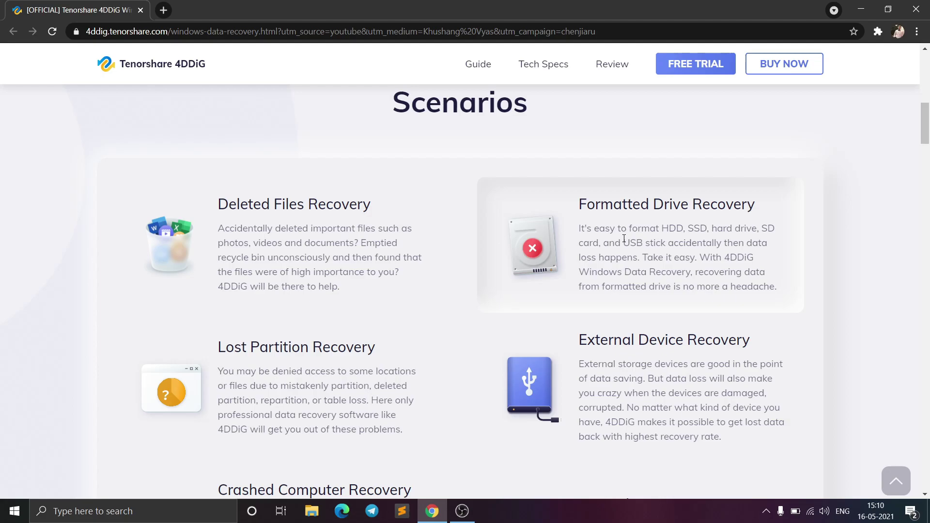
scroll(475, 359, down, 1)
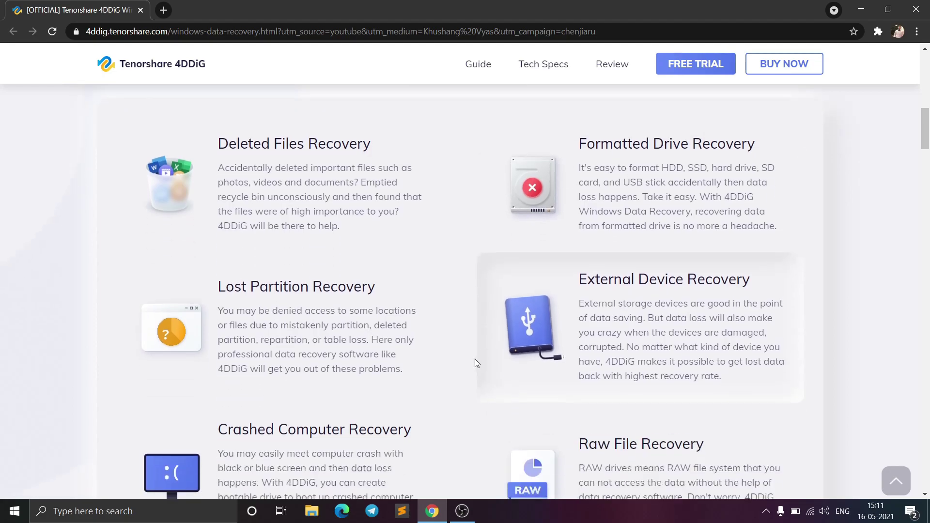
scroll(368, 334, down, 1)
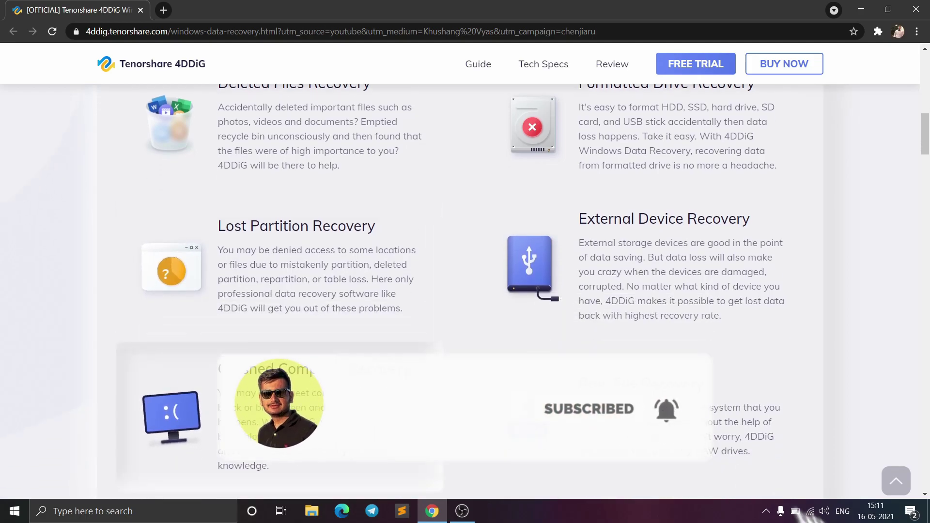
scroll(372, 291, down, 2)
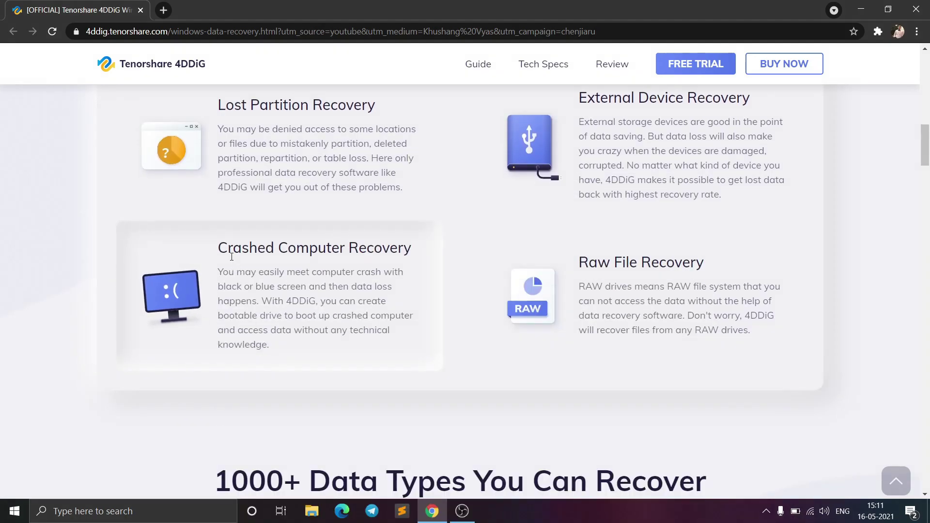
scroll(430, 332, down, 4)
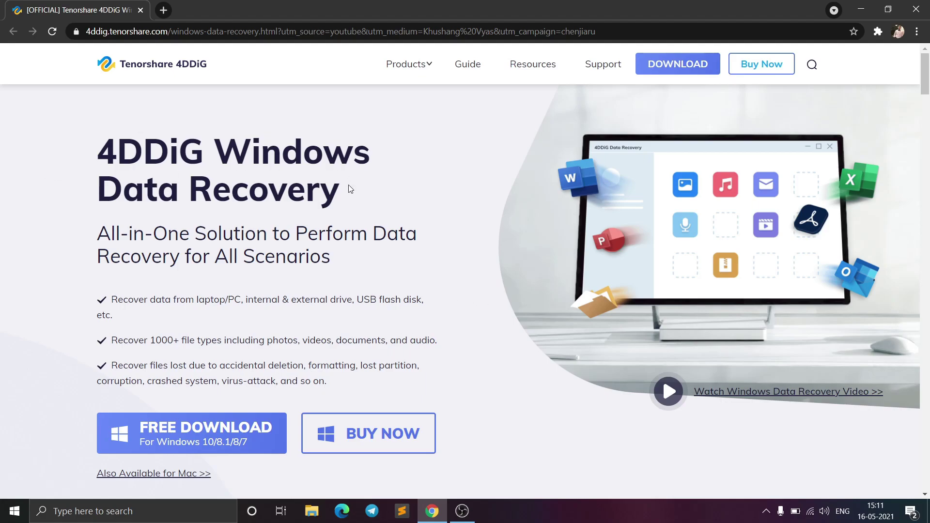
mouse_move(426, 67)
scroll(524, 291, down, 15)
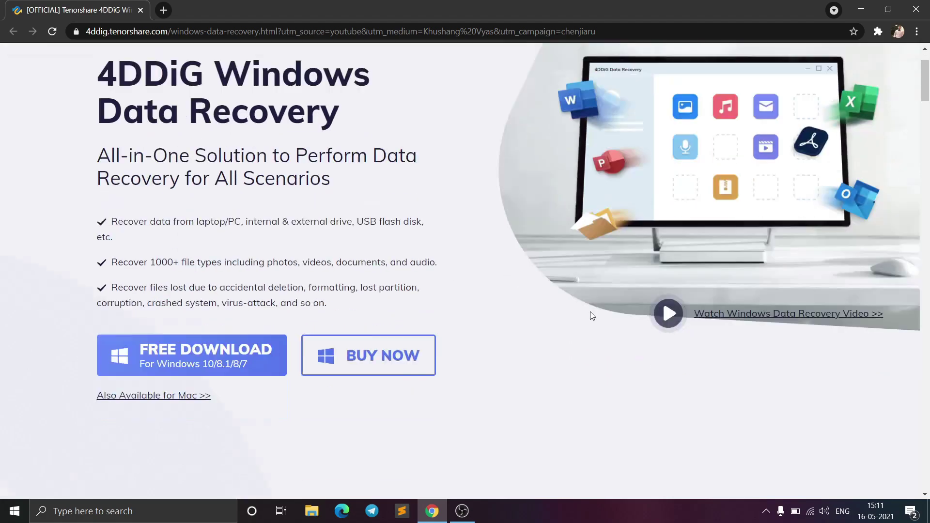
scroll(547, 294, down, 8)
scroll(129, 235, up, 3)
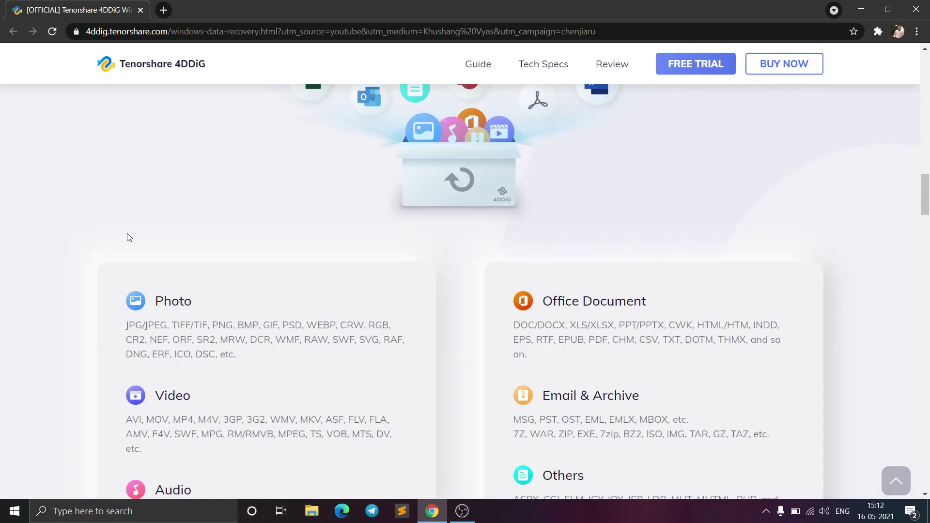
scroll(207, 265, down, 2)
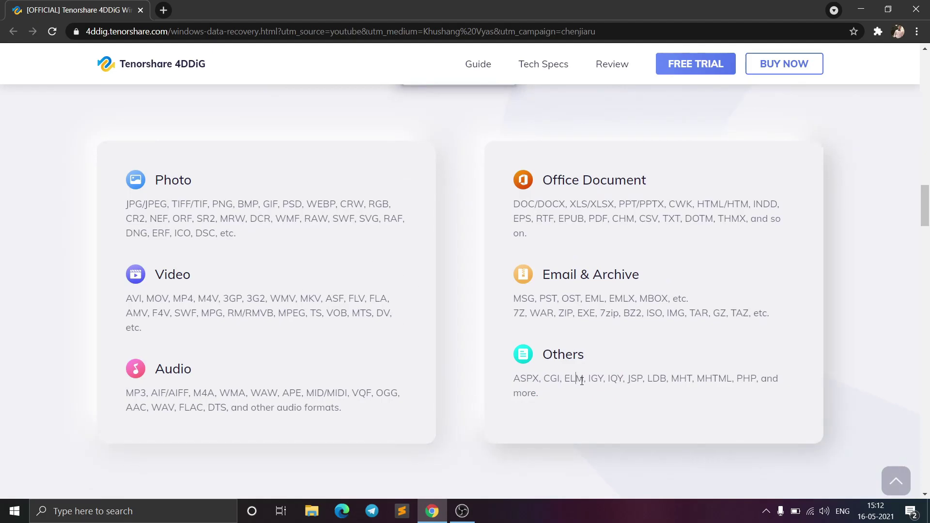
drag(582, 382, 577, 381)
click(749, 379)
scroll(688, 324, down, 5)
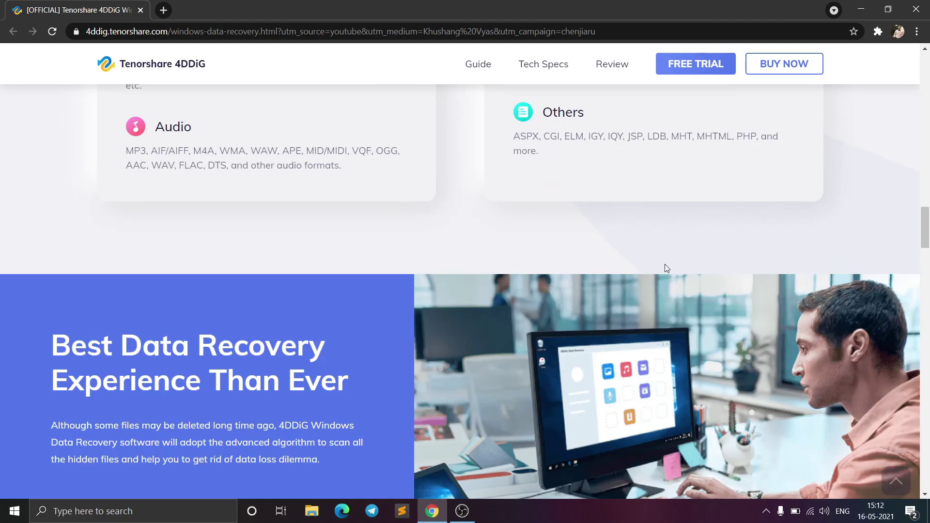
scroll(675, 266, up, 15)
scroll(693, 274, up, 15)
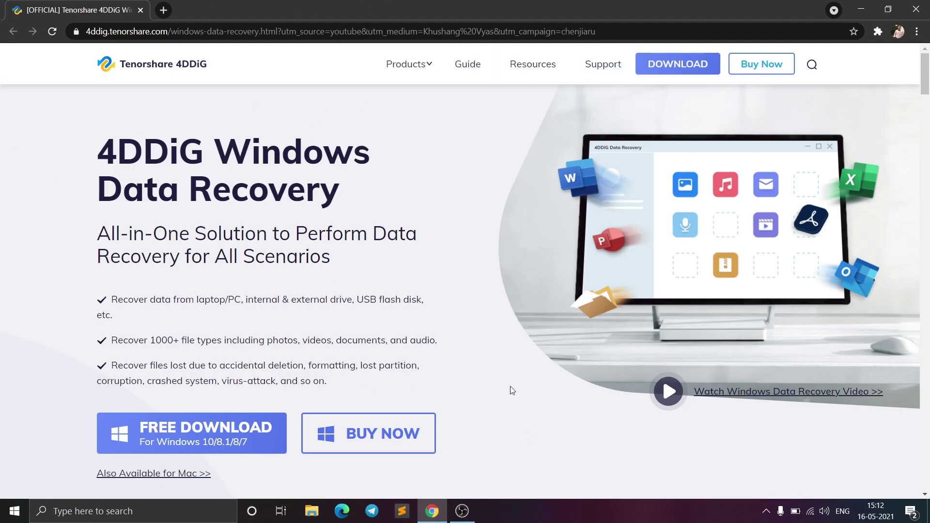
Step: Download the 1.45 MB tenorshare-4ddig-for-windows installer into Downloads\Programs with Internet Download Manager
click(189, 442)
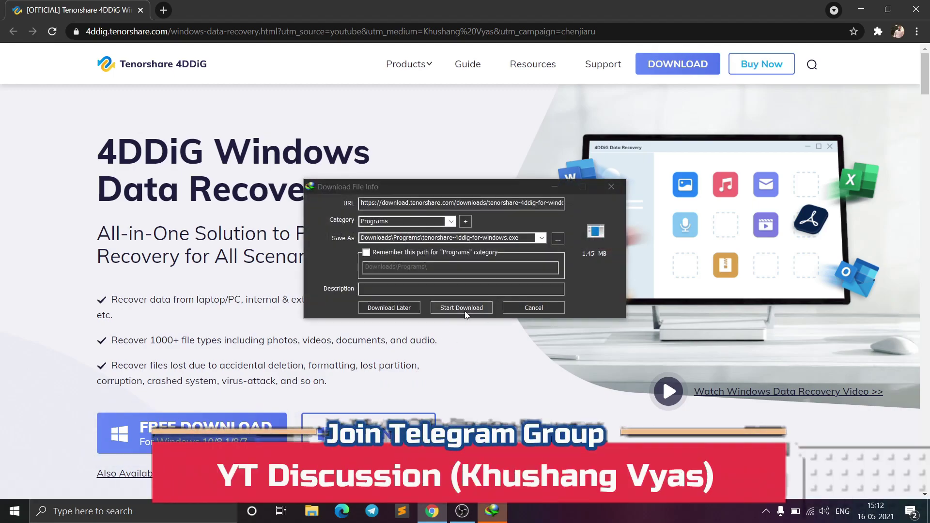
click(465, 309)
click(576, 295)
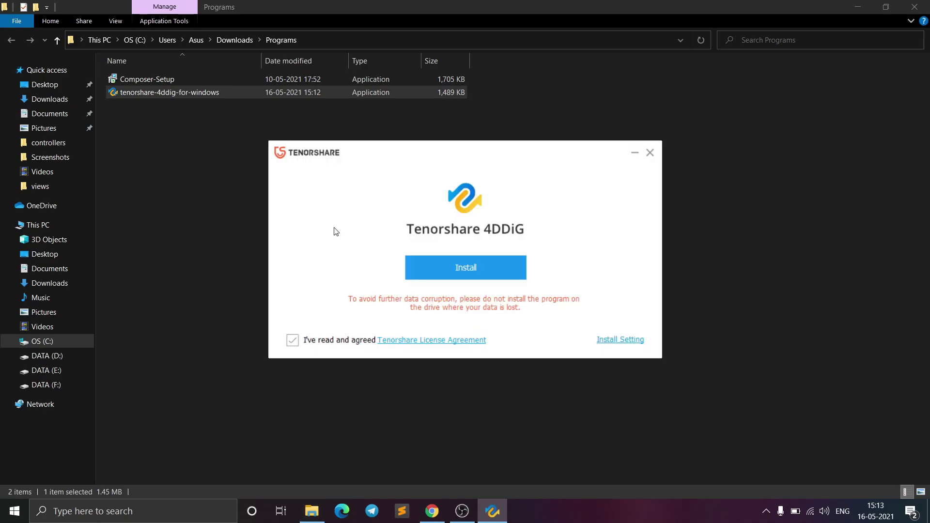
Step: Start the Tenorshare 4DDiG installation from the setup window
click(471, 278)
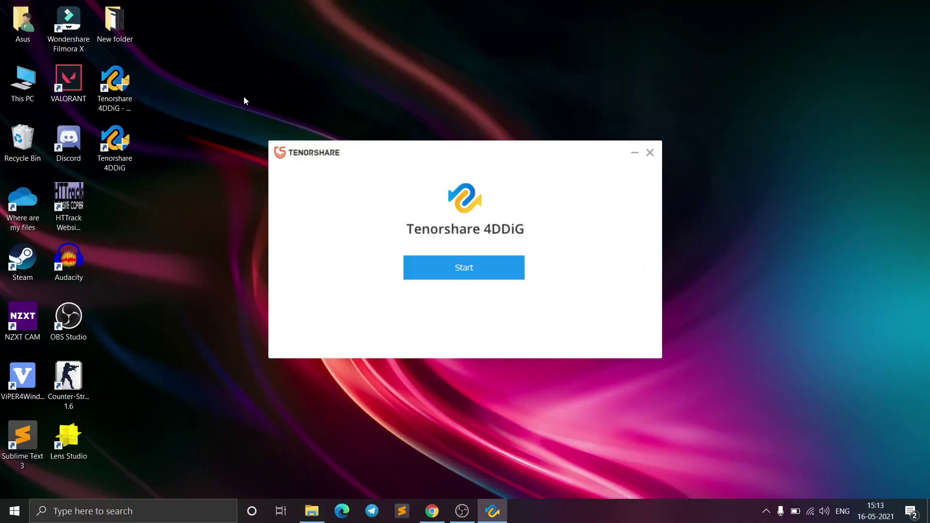
Step: Launch 4DDiG from the finished installer
click(499, 275)
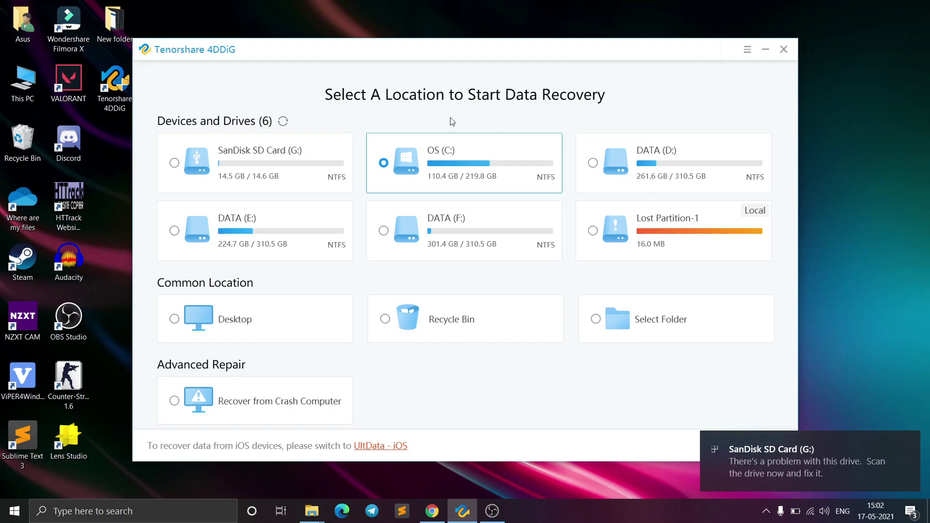
Step: Minimise 4DDiG and open SanDisk SD Card (G:) from This PC
click(766, 50)
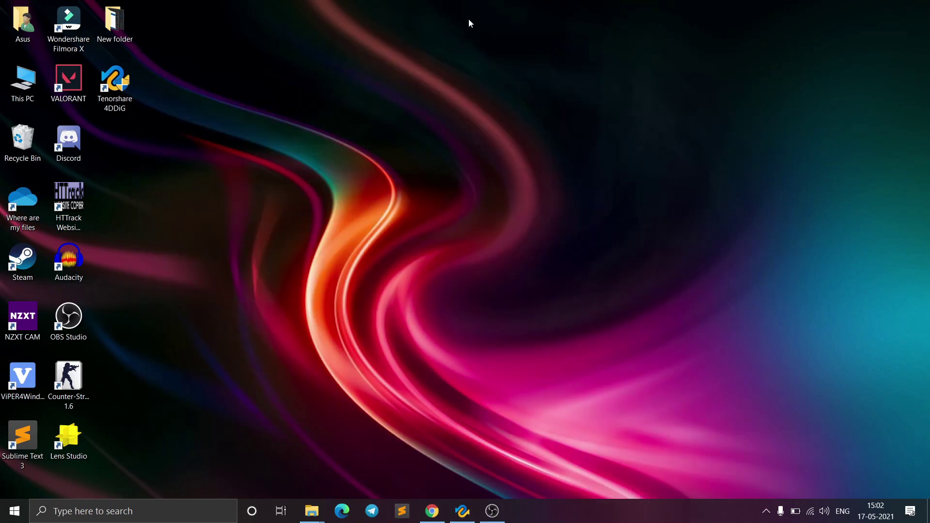
double_click(22, 82)
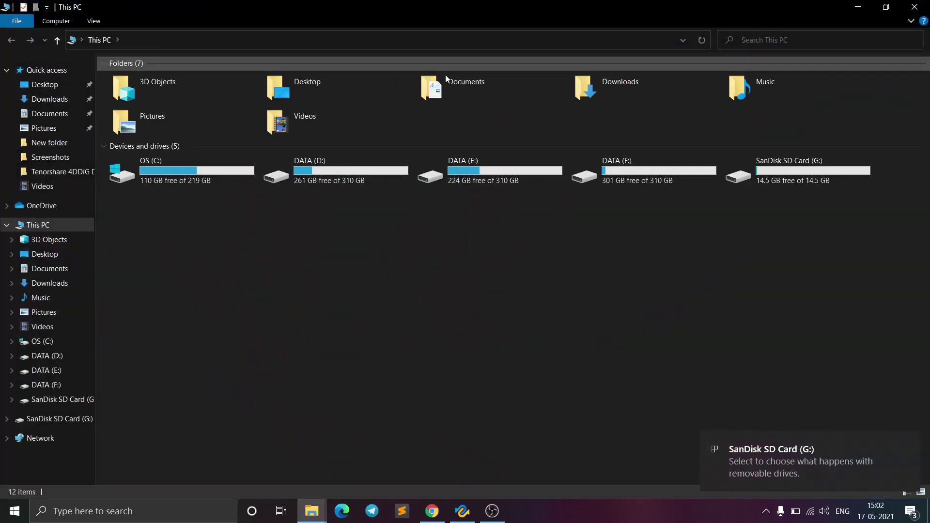
double_click(818, 183)
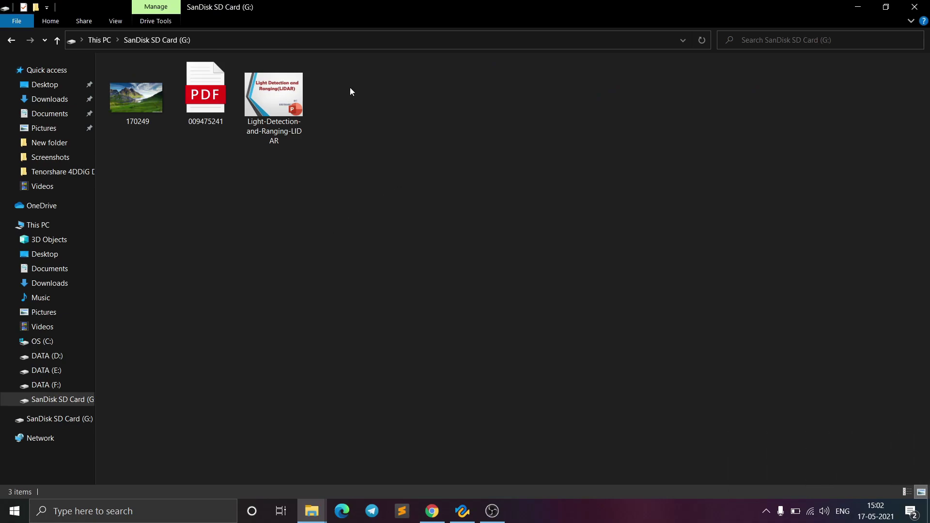
Step: Permanently delete all three files on the card and return to the drive list
drag(350, 87, 119, 92)
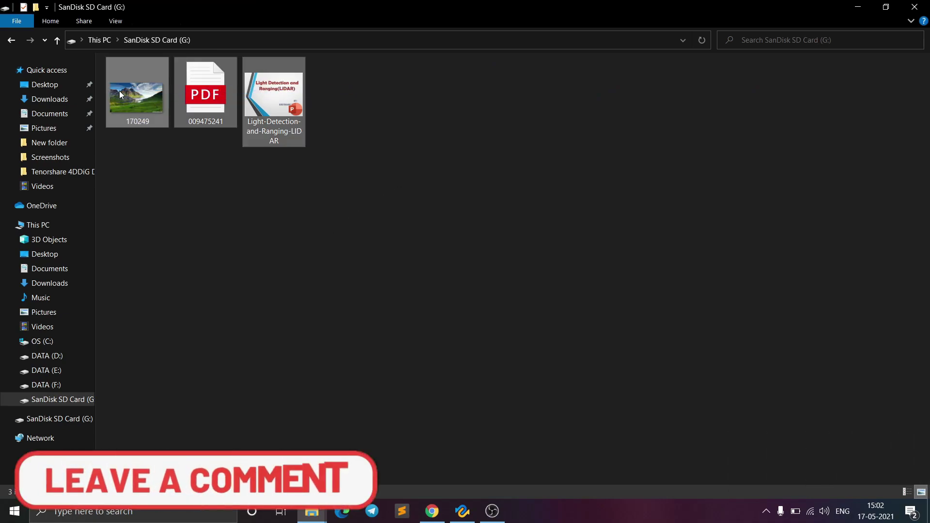
right_click(119, 91)
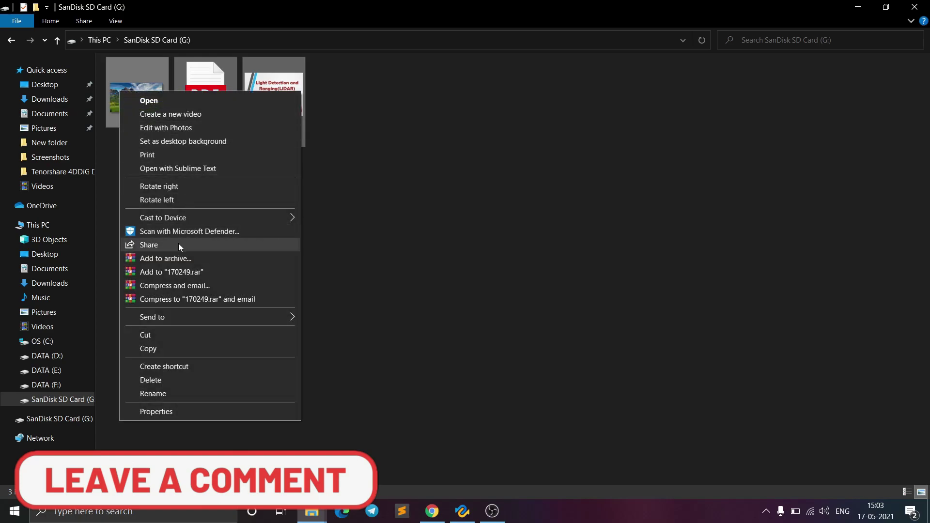
click(167, 382)
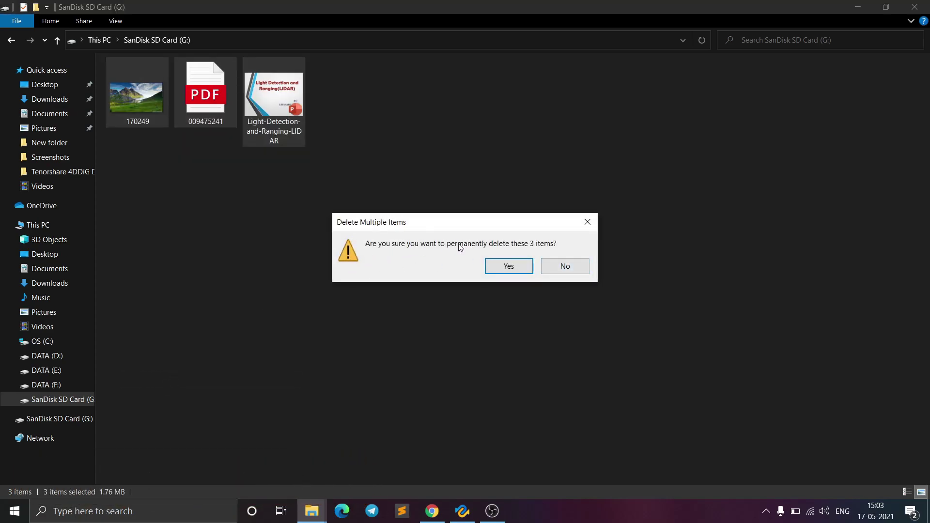
click(525, 266)
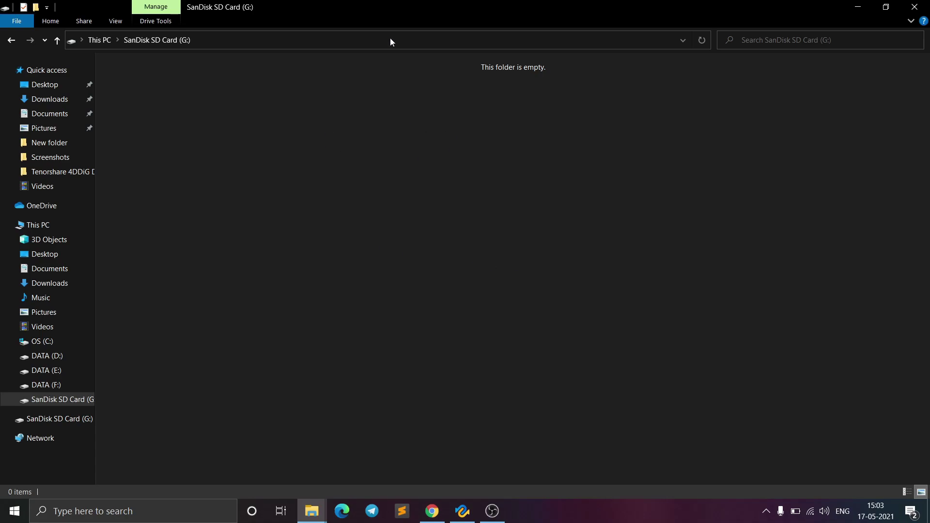
click(10, 41)
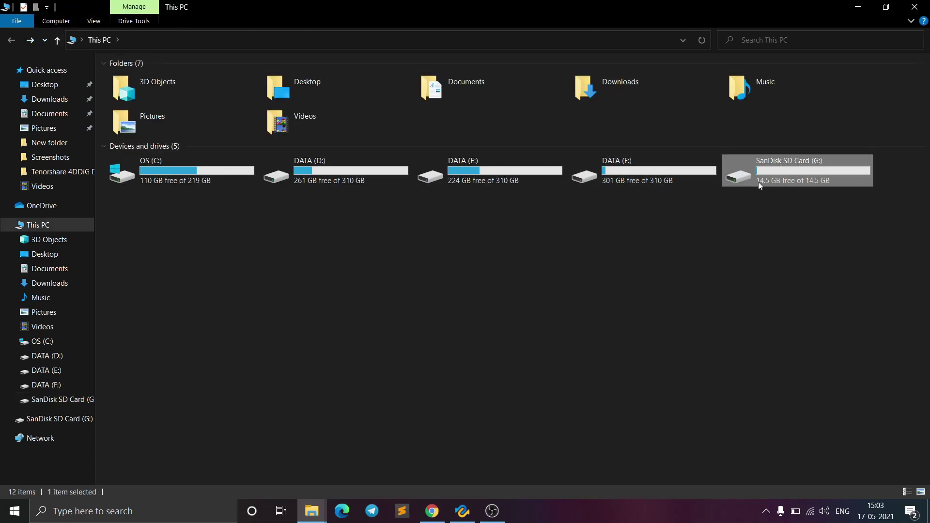
Step: Restore 4DDiG and scan SanDisk SD Card (G:) for lost files
key(super+d)
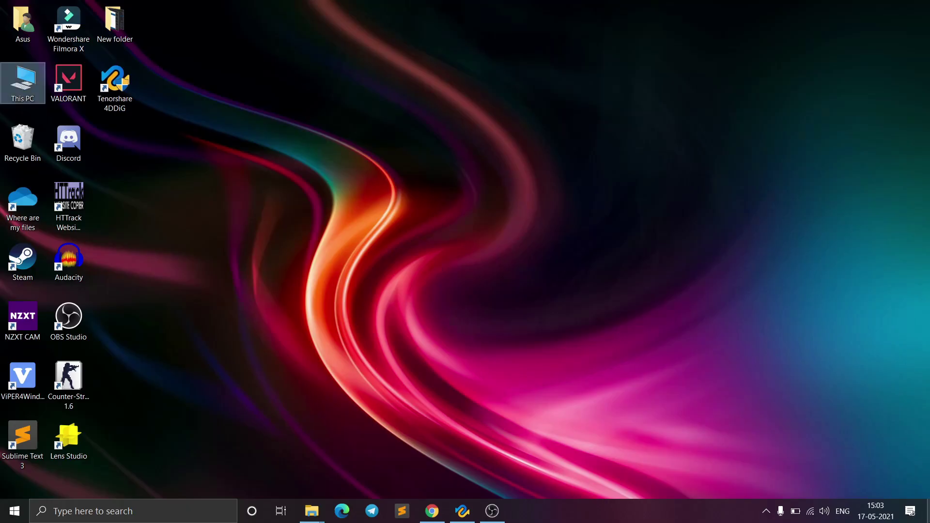
click(465, 514)
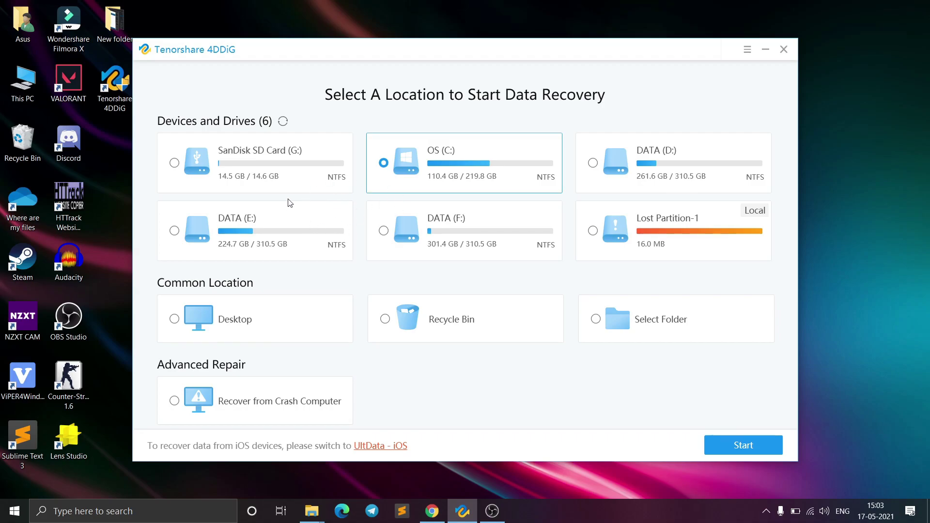
double_click(223, 164)
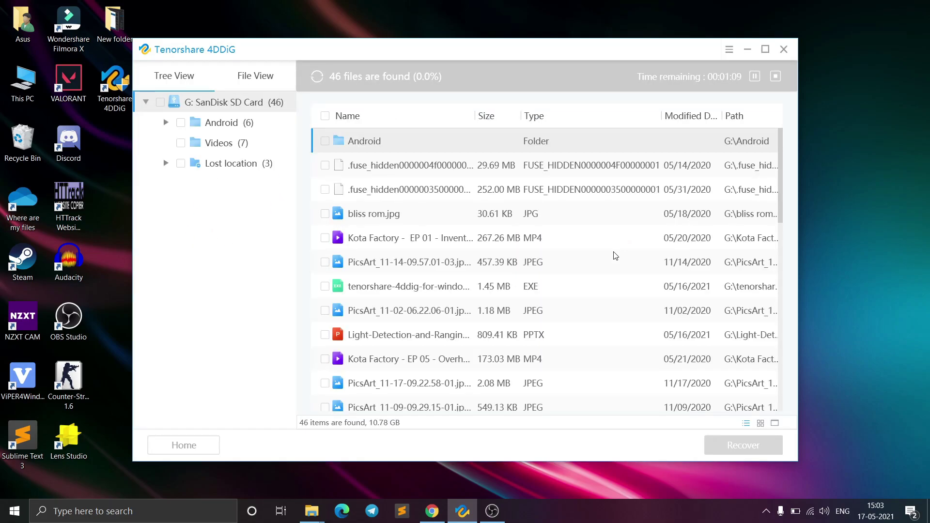
Step: Watch the found-file list grow until the scan completes with 46 files, 10.78 GB
scroll(615, 256, down, 10)
scroll(616, 256, up, 10)
scroll(613, 254, down, 10)
scroll(688, 115, up, 10)
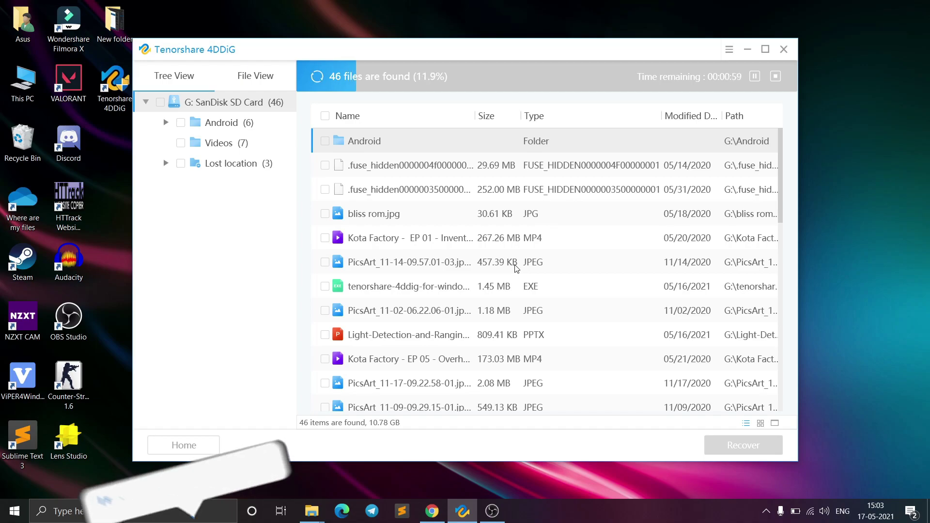
scroll(510, 278, down, 10)
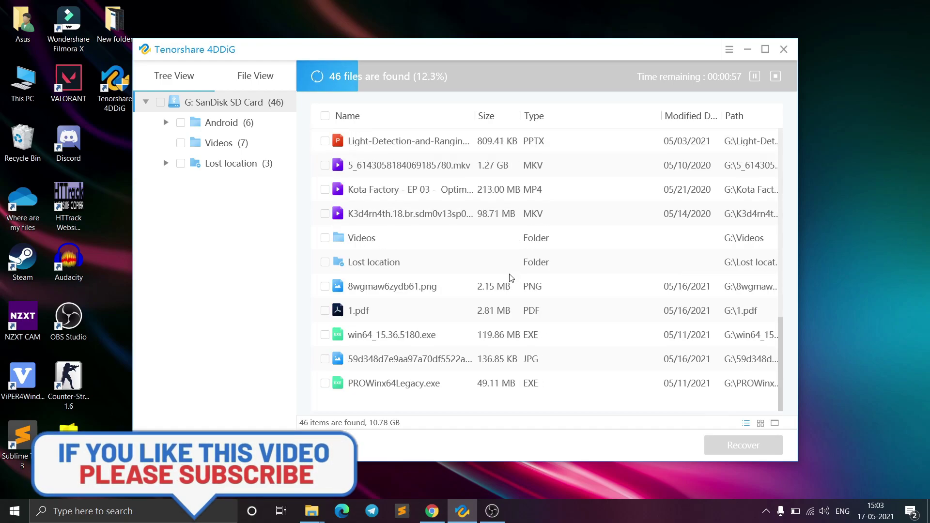
scroll(511, 278, up, 10)
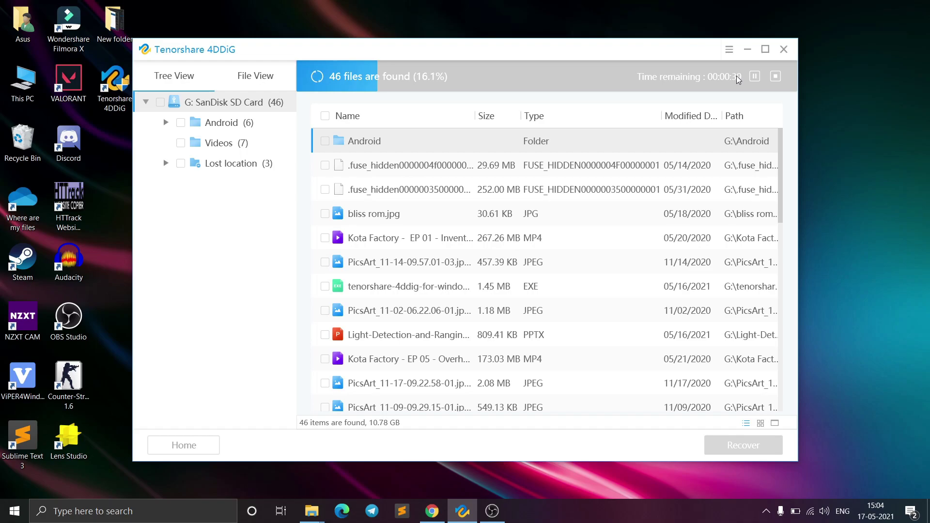
scroll(443, 325, down, 3)
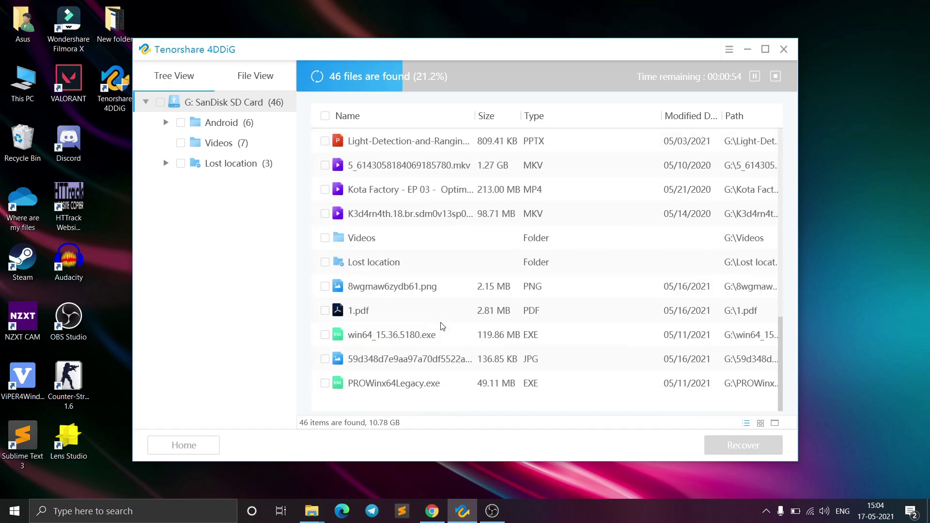
scroll(502, 353, up, 3)
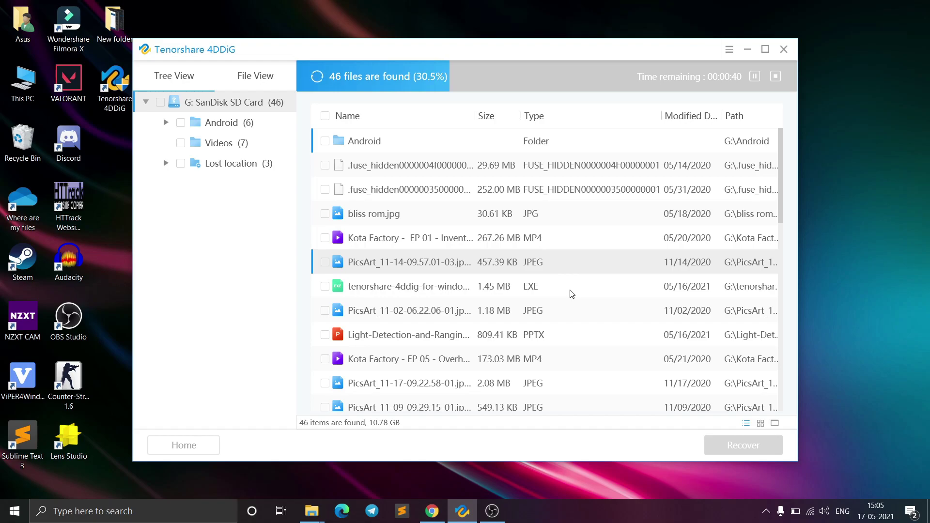
scroll(627, 304, down, 7)
scroll(627, 303, up, 7)
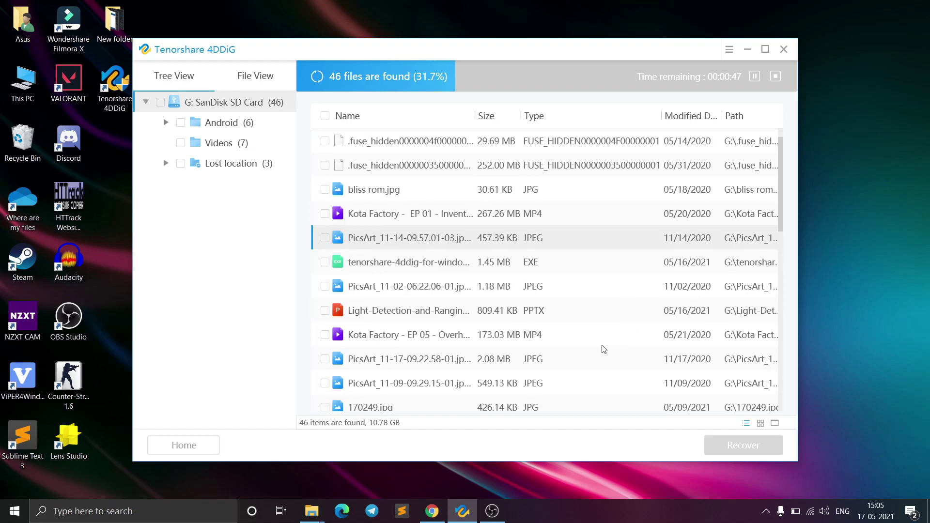
scroll(604, 349, down, 10)
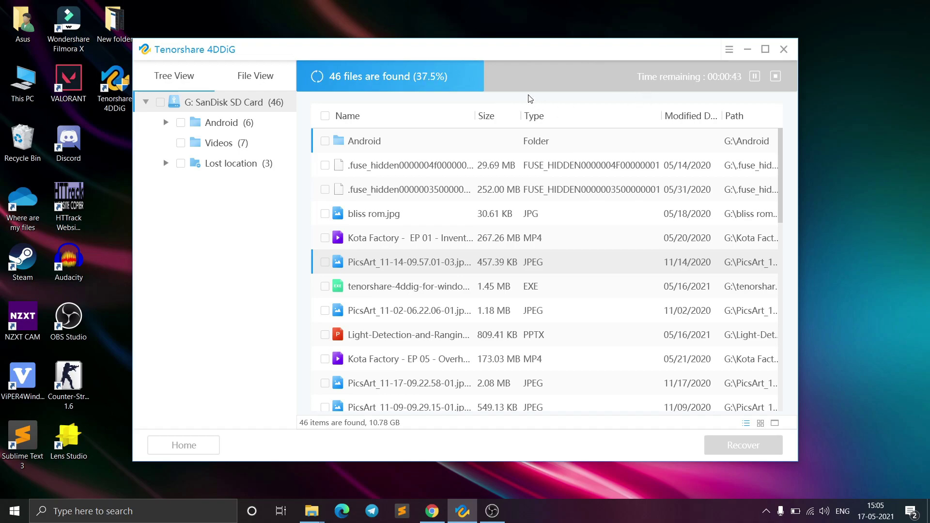
scroll(486, 160, down, 10)
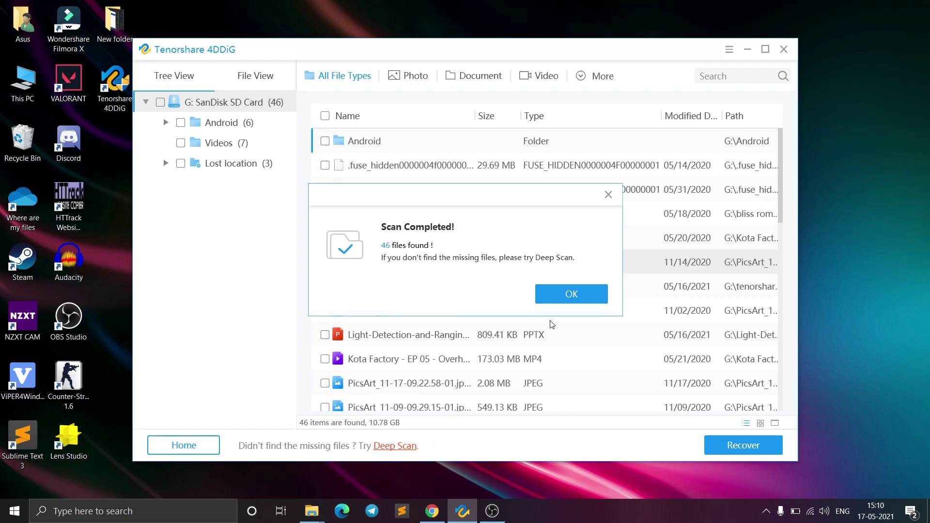
Step: Mark the Light-Detection PPTX, 170249.jpg and 1.pdf (4.02 MB) and start recovering them
click(583, 294)
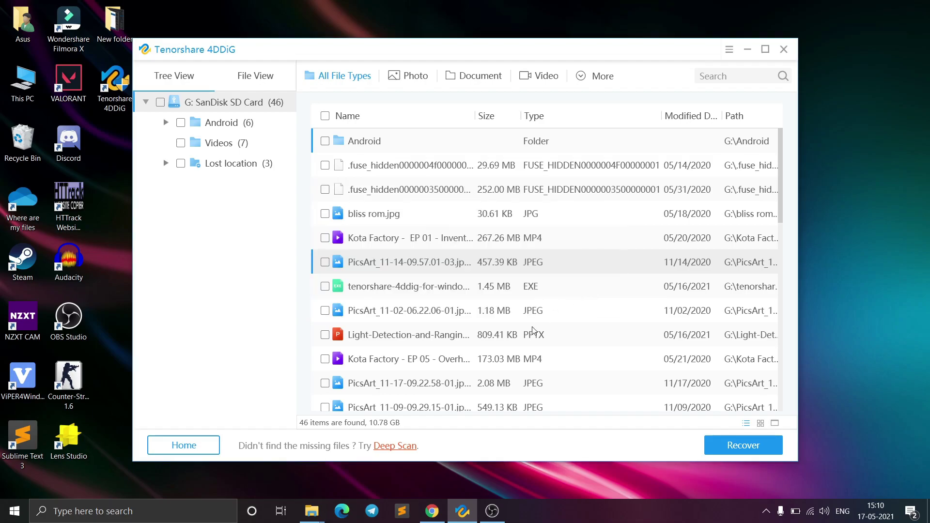
scroll(533, 331, down, 10)
scroll(533, 331, up, 10)
scroll(533, 330, down, 1)
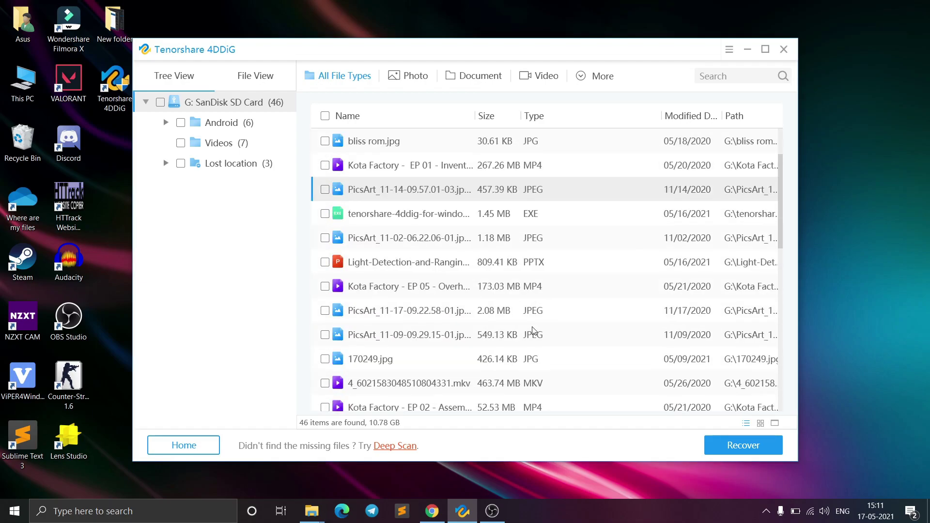
click(326, 262)
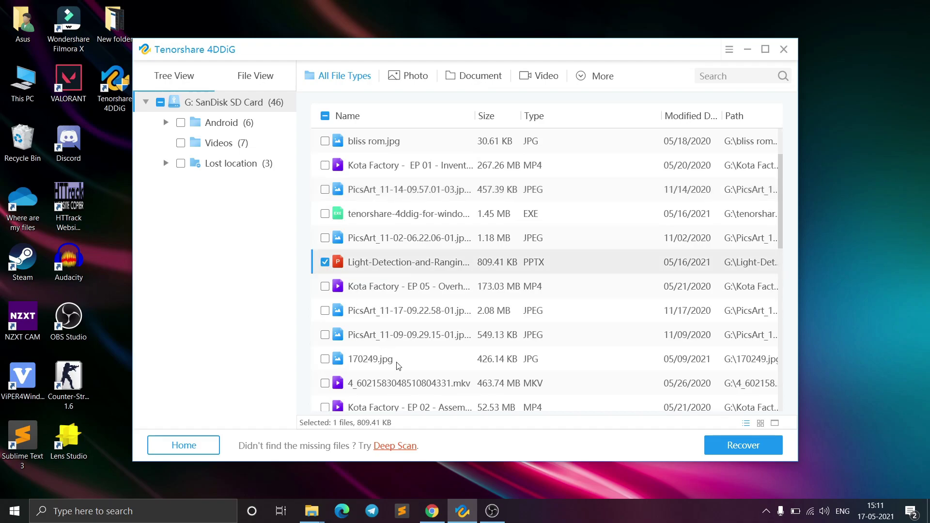
scroll(394, 364, down, 1)
scroll(561, 353, up, 1)
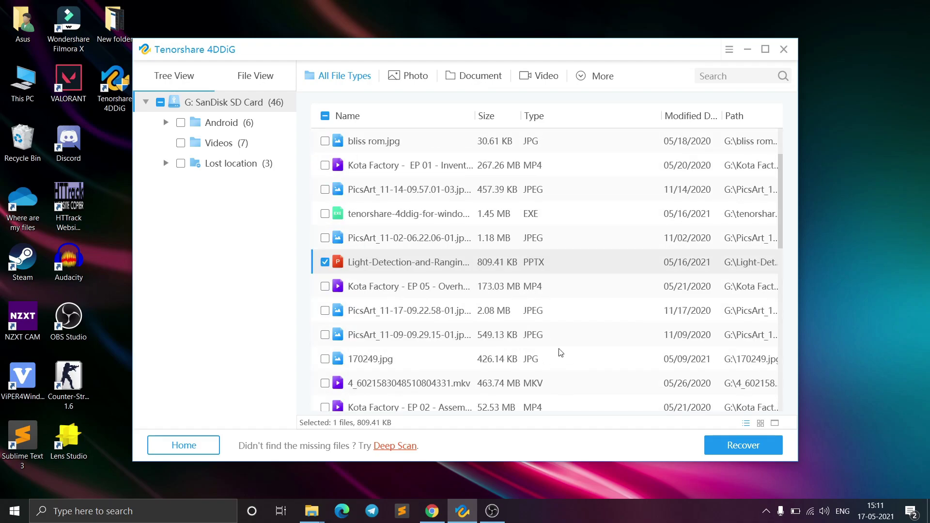
click(325, 359)
scroll(325, 361, down, 6)
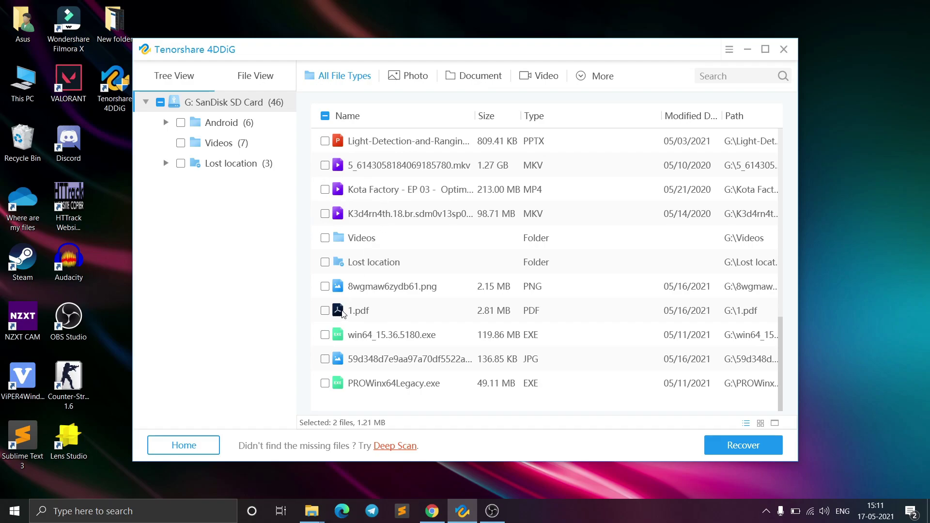
click(325, 311)
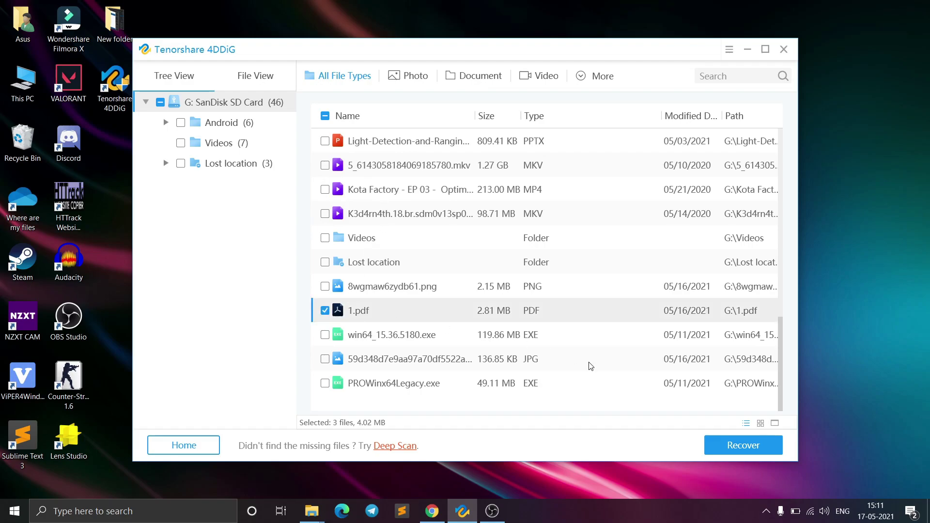
click(744, 446)
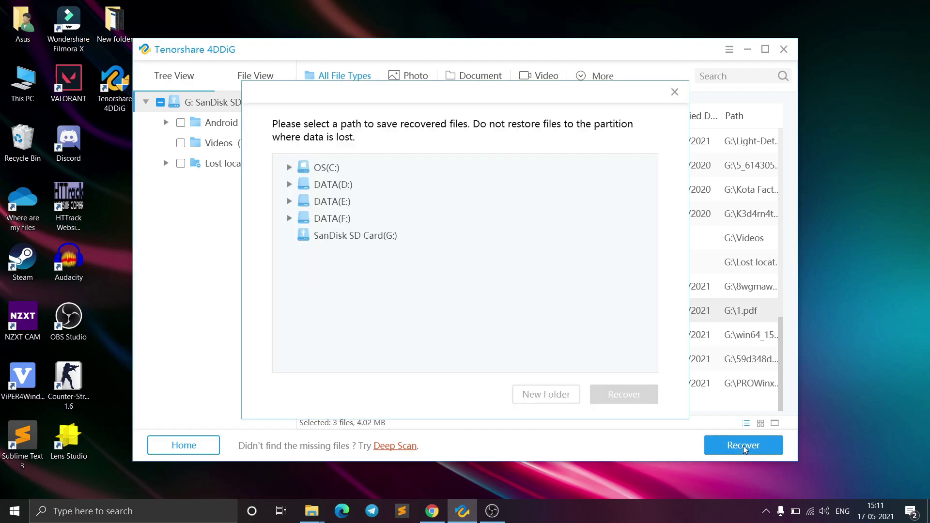
Step: Recover the three files into a New Folder on DATA (D:) and view the results
click(290, 218)
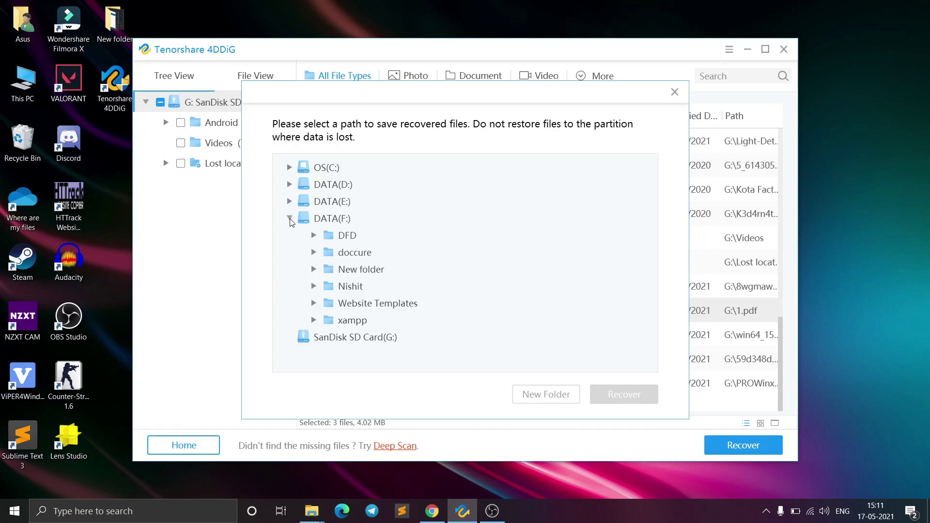
click(290, 185)
click(546, 395)
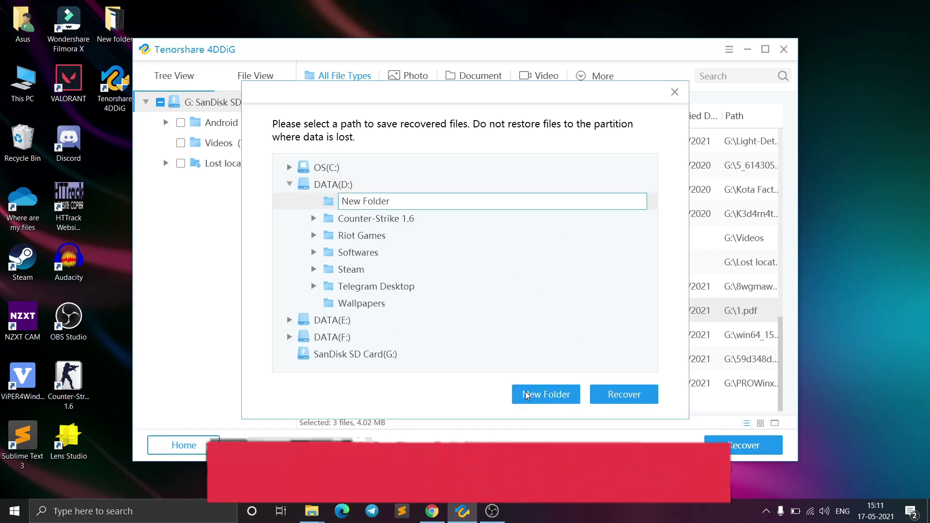
click(614, 398)
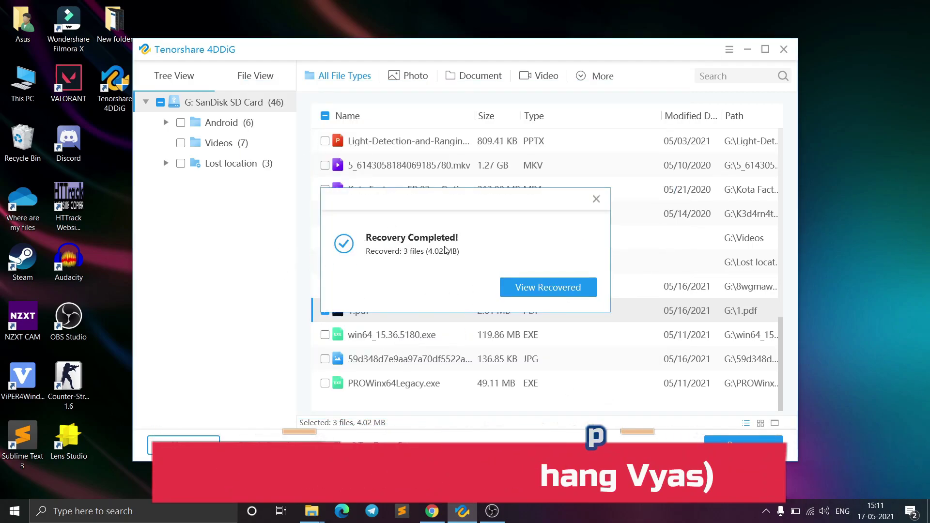
click(557, 287)
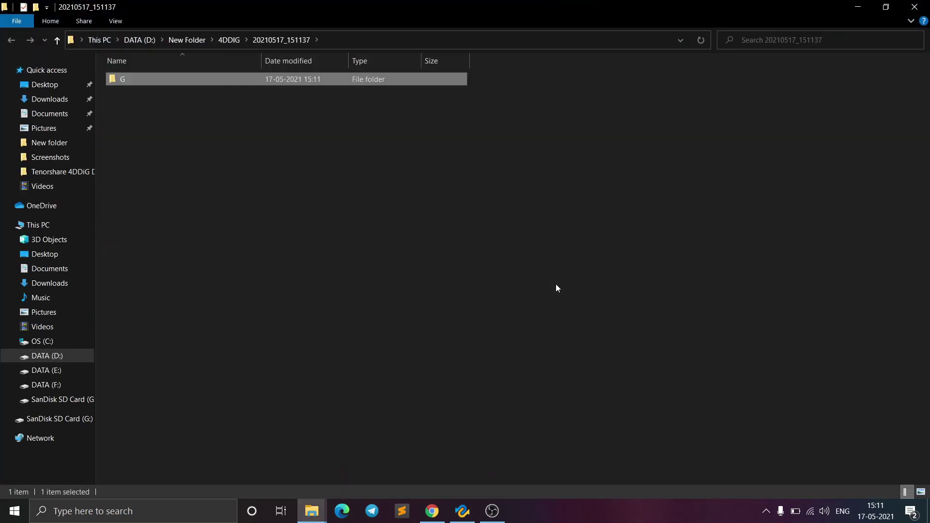
Step: Inspect 1.pdf, 170249.jpg and the PPTX in the recovered G folder, then return to 4DDiG
key(Return)
key(Down)
key(Up)
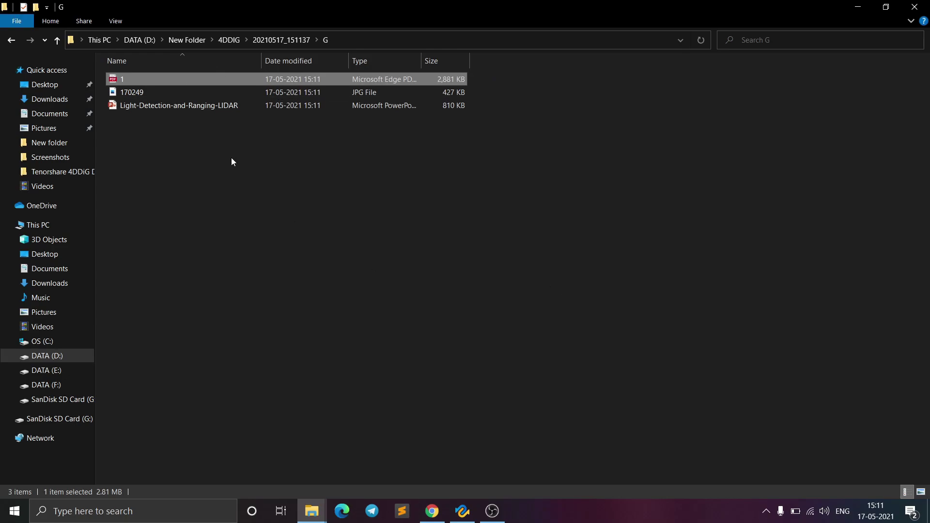
drag(237, 177, 339, 169)
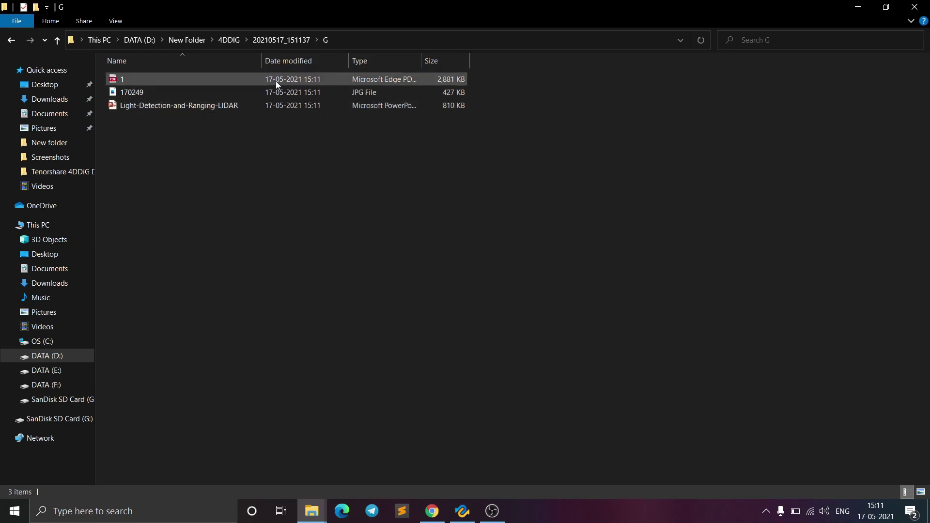
click(286, 91)
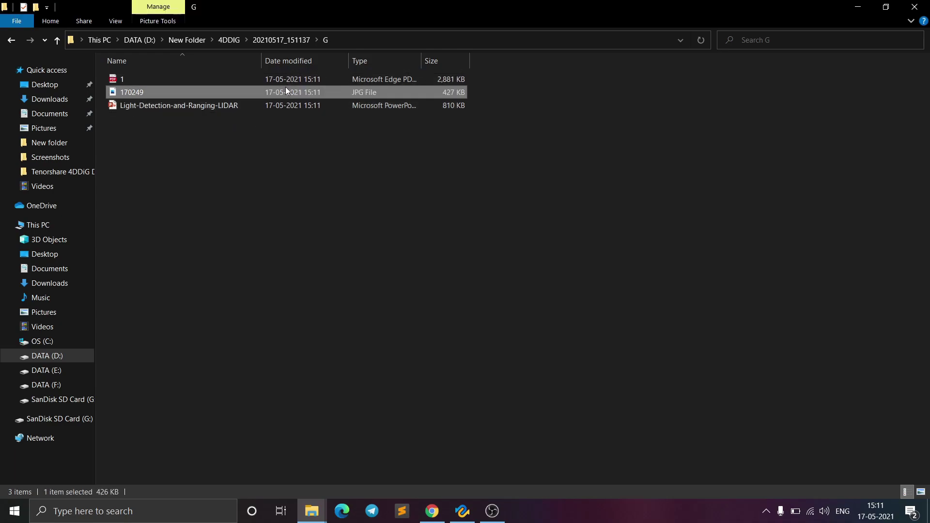
click(381, 316)
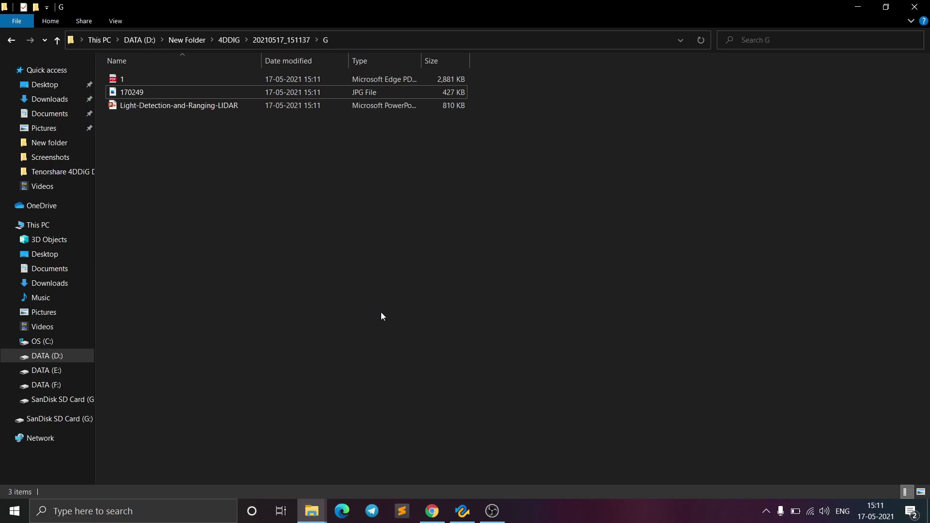
key(alt+Left)
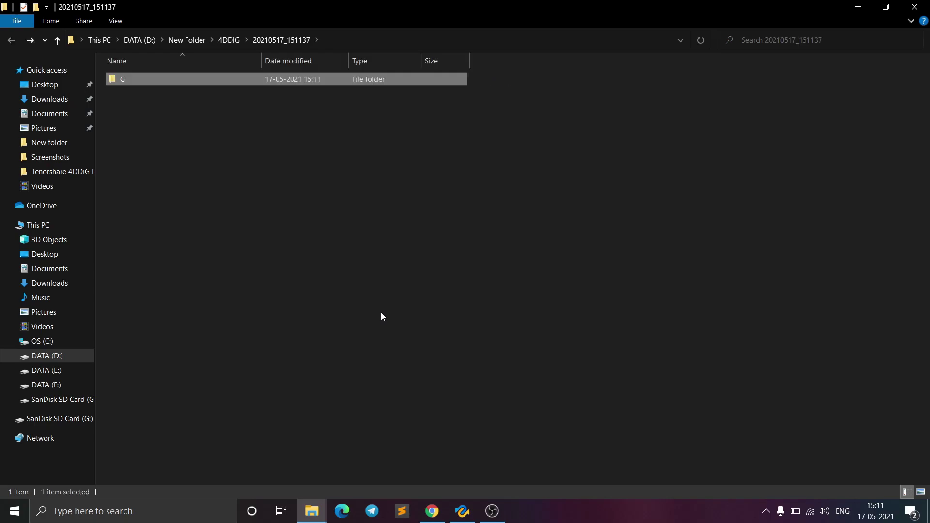
click(462, 511)
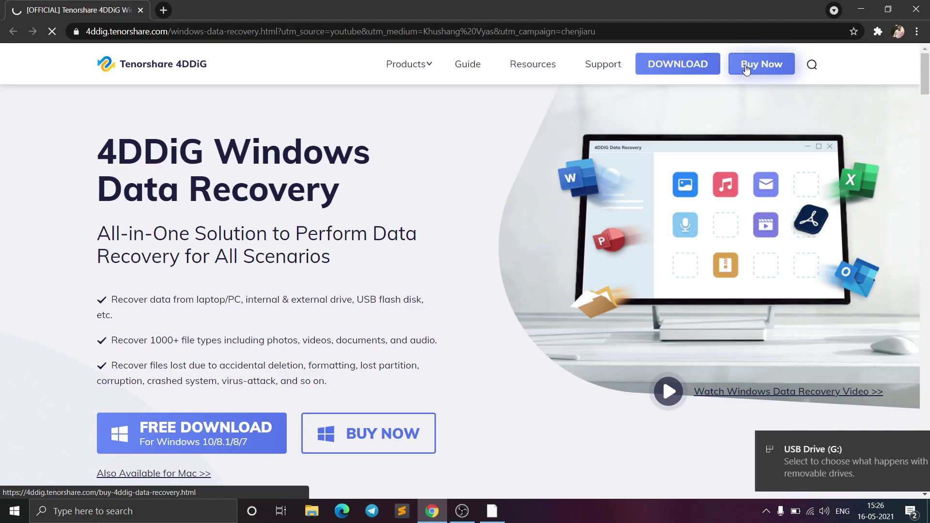
Step: Open the Buy Now page and browse the 4DDiG license pricing cards
click(747, 69)
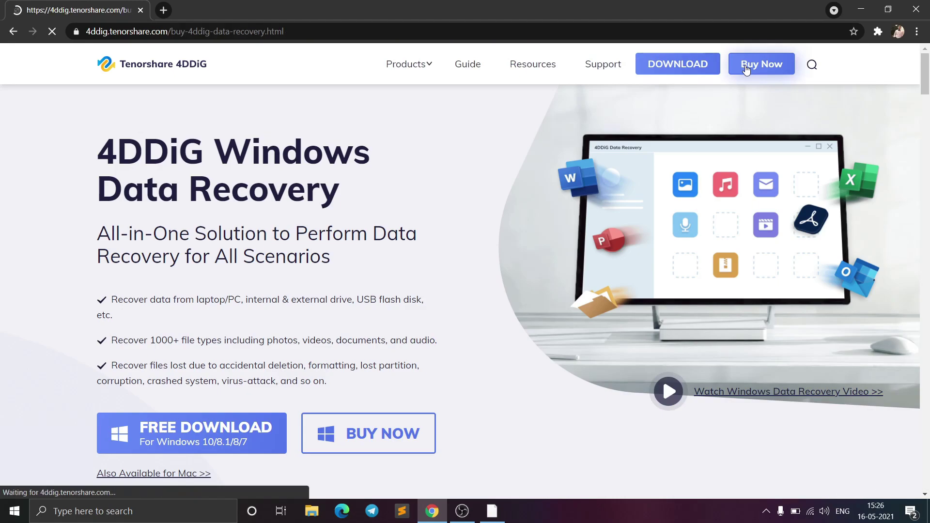
scroll(550, 288, down, 1)
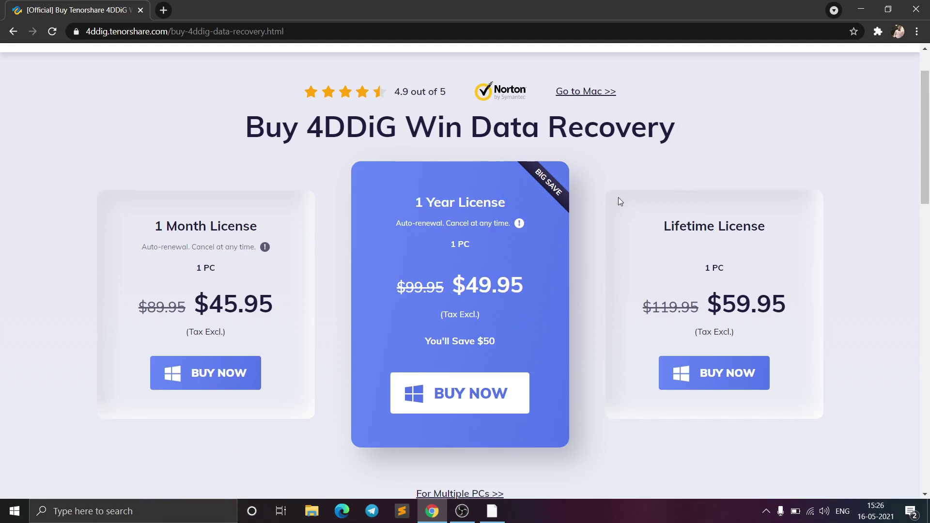
scroll(619, 201, down, 8)
scroll(636, 190, up, 10)
scroll(662, 180, down, 2)
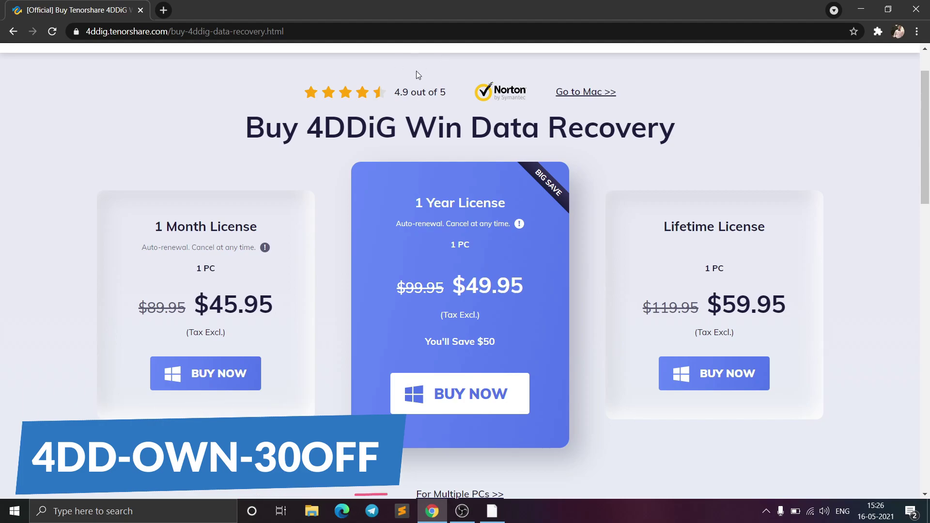
scroll(392, 135, up, 1)
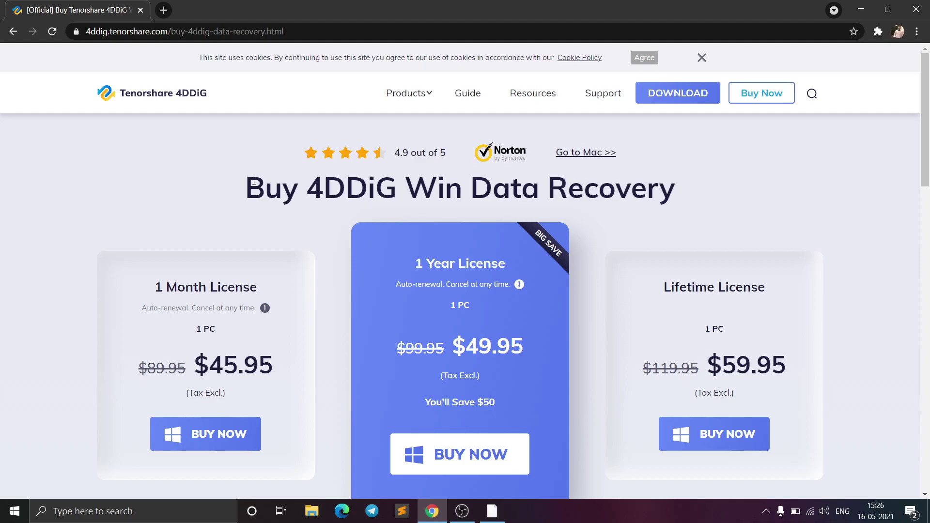
Step: Return to the 4DDiG Data Recovery home page offering Windows and Mac versions
click(164, 93)
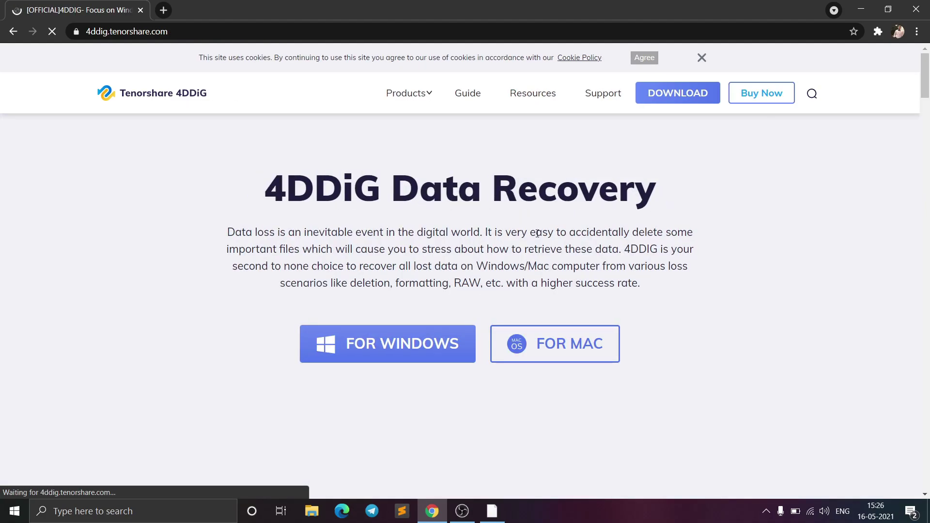
scroll(556, 277, down, 1)
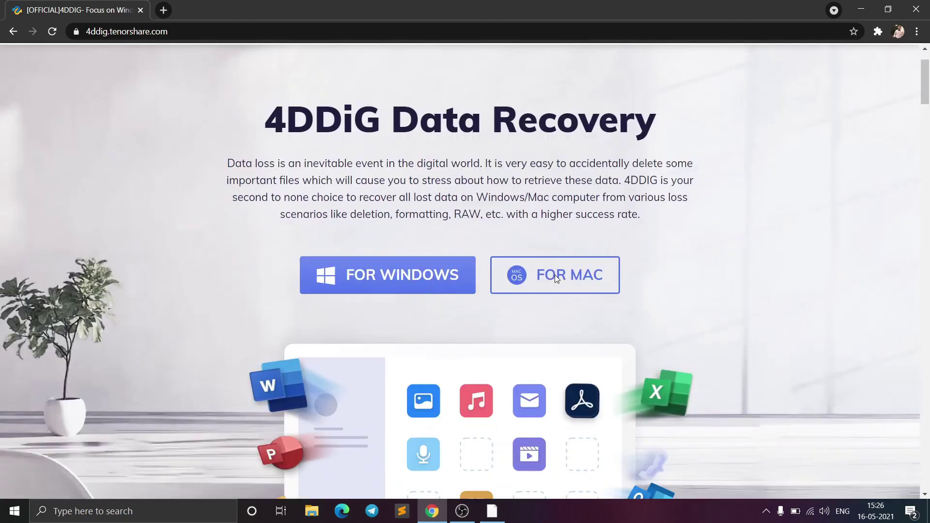
scroll(554, 275, up, 1)
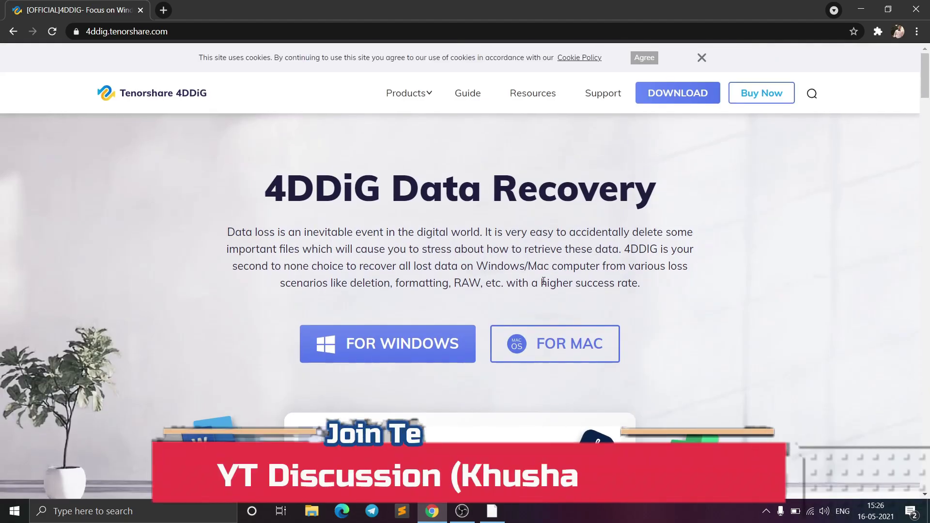